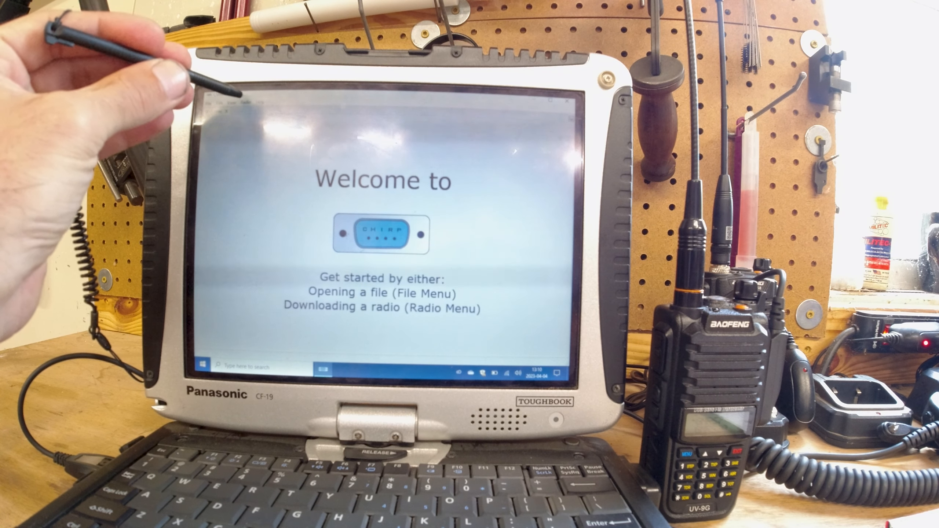
Download the UV-9G's channel memories over the USB serial port into the channel grid
click(240, 95)
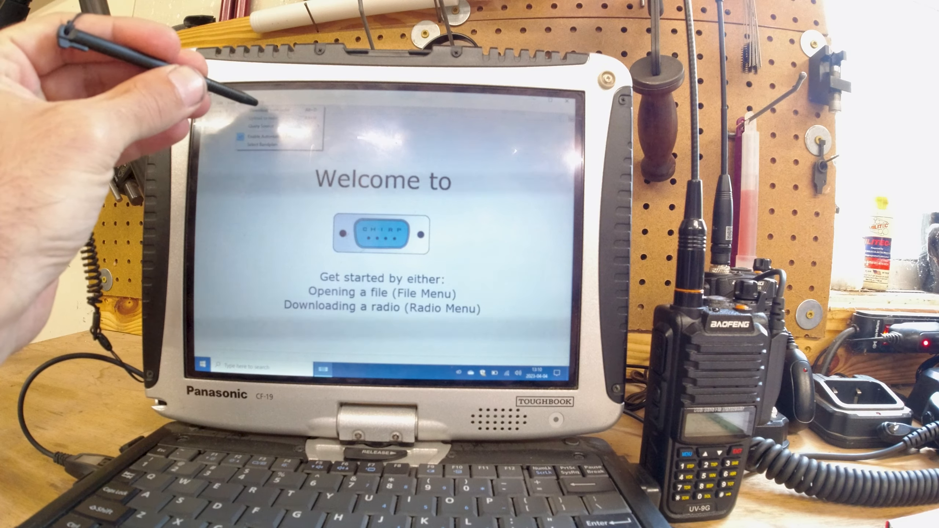
click(264, 111)
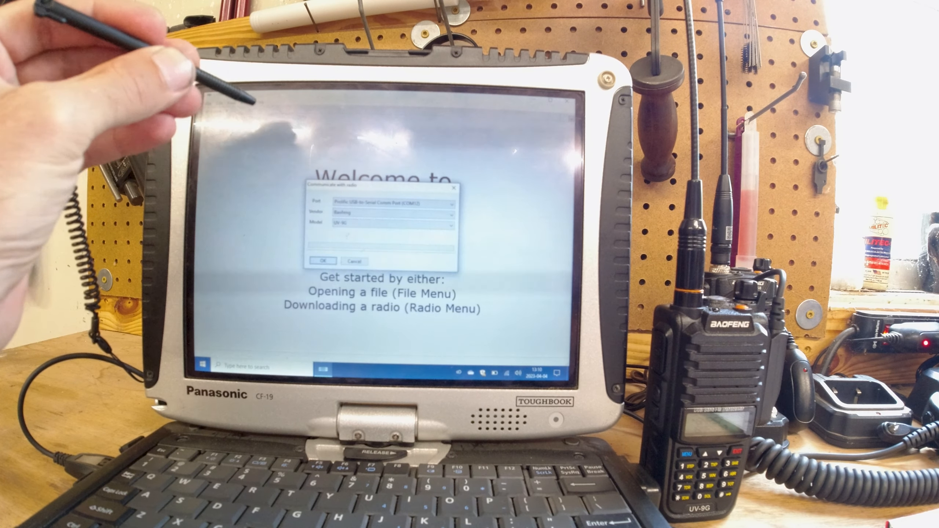
click(323, 261)
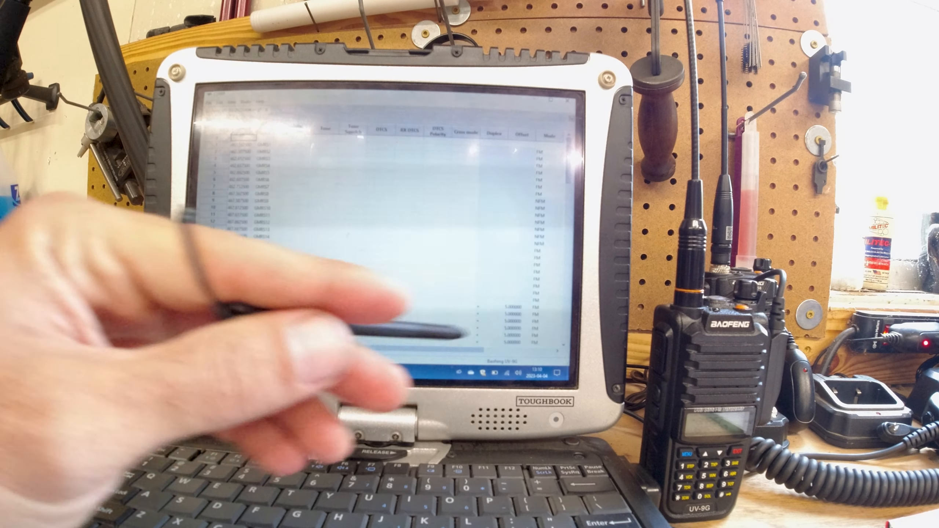
scroll(381, 243, down, 5)
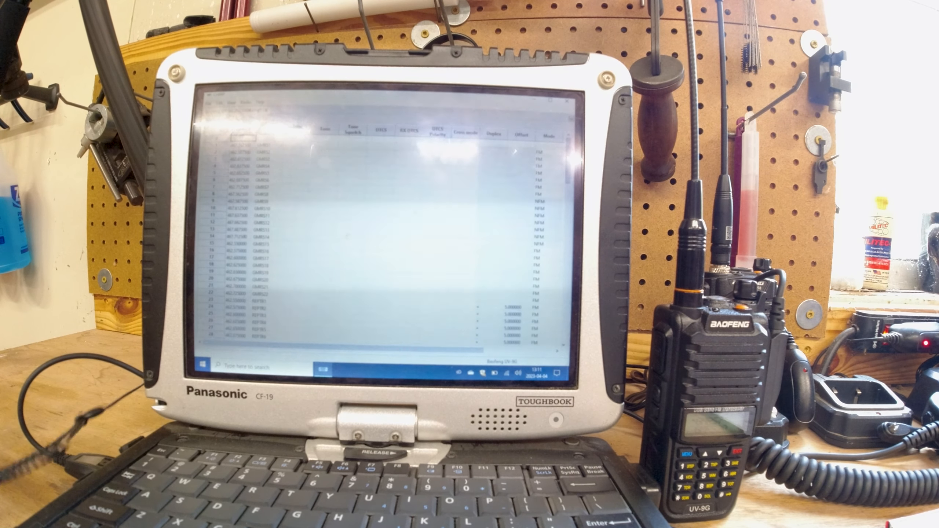
scroll(381, 242, down, 3)
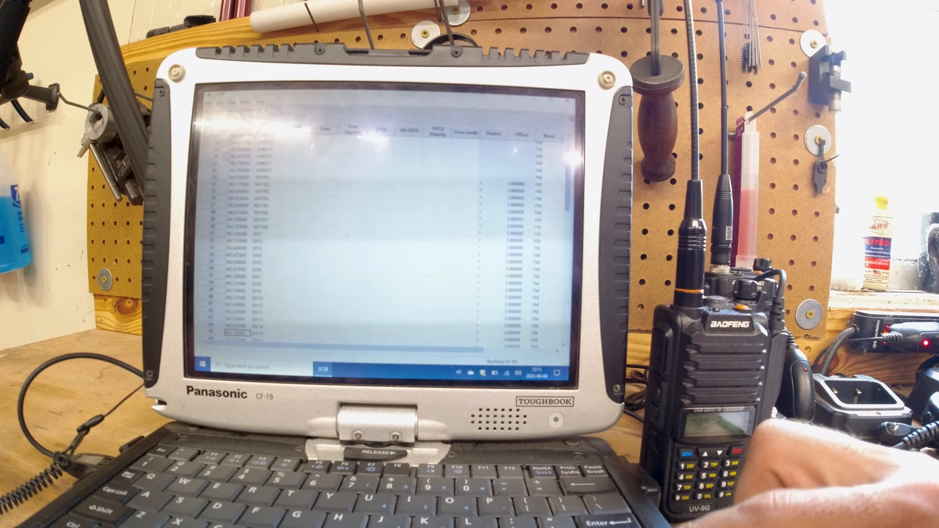
scroll(382, 242, down, 3)
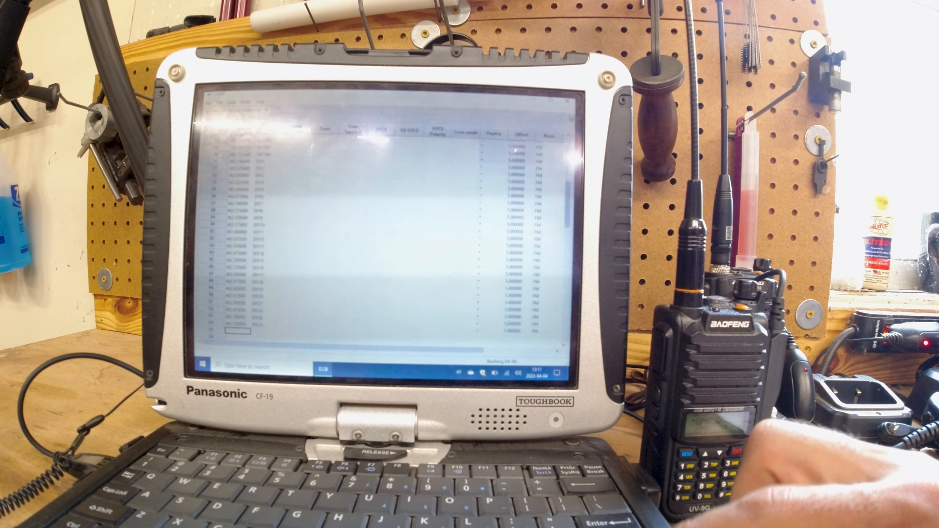
scroll(382, 242, down, 3)
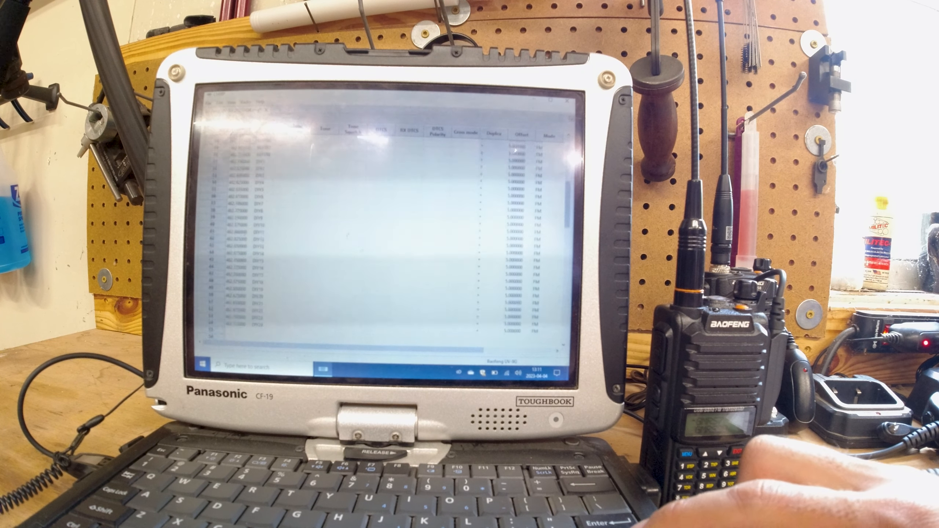
scroll(381, 242, up, 3)
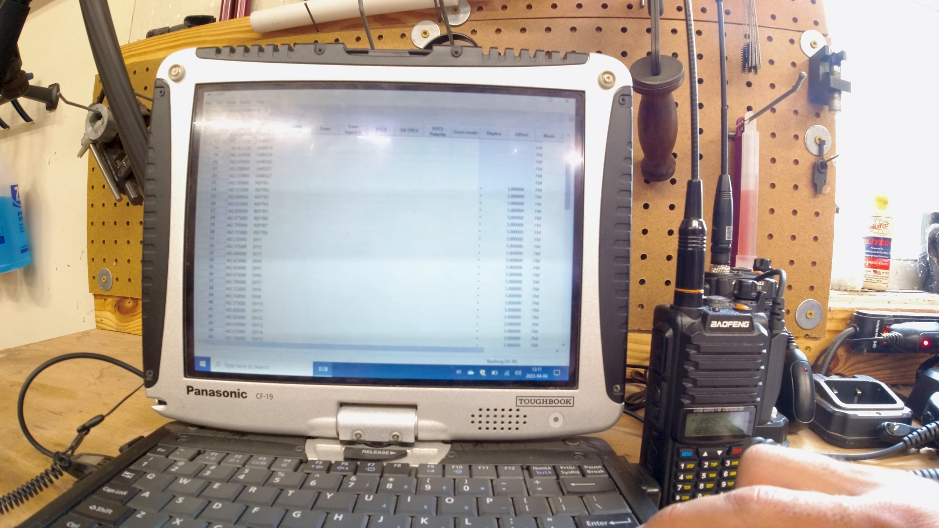
scroll(381, 242, up, 3)
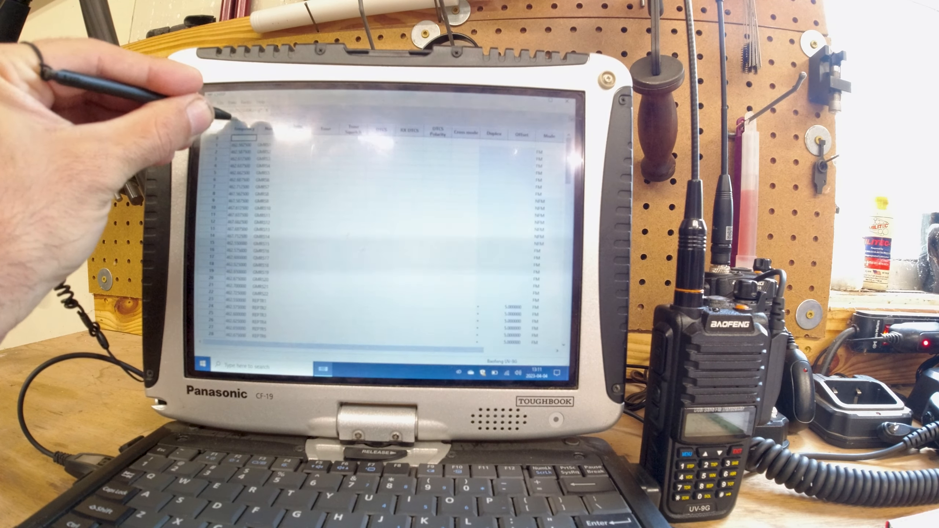
Browse the settings tree to the power-on messages and VHF/UHF band limits section
click(218, 115)
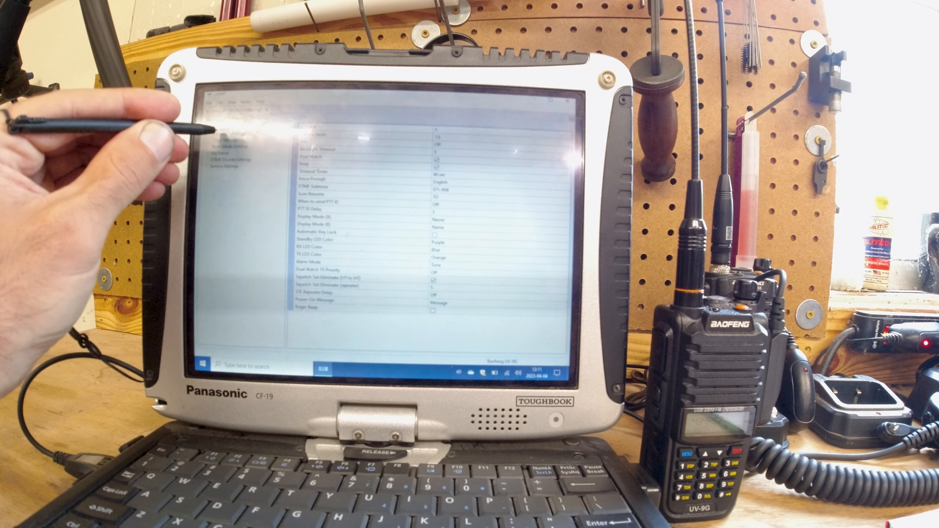
click(220, 140)
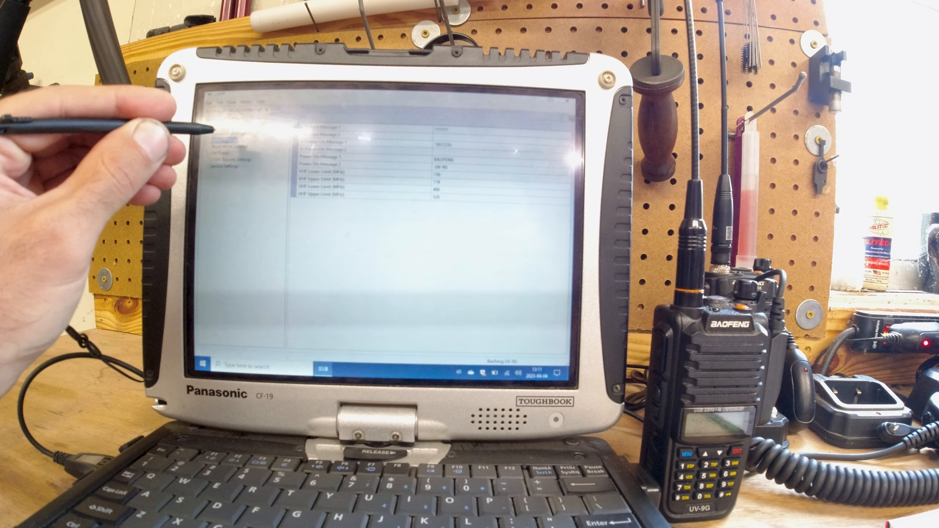
click(224, 147)
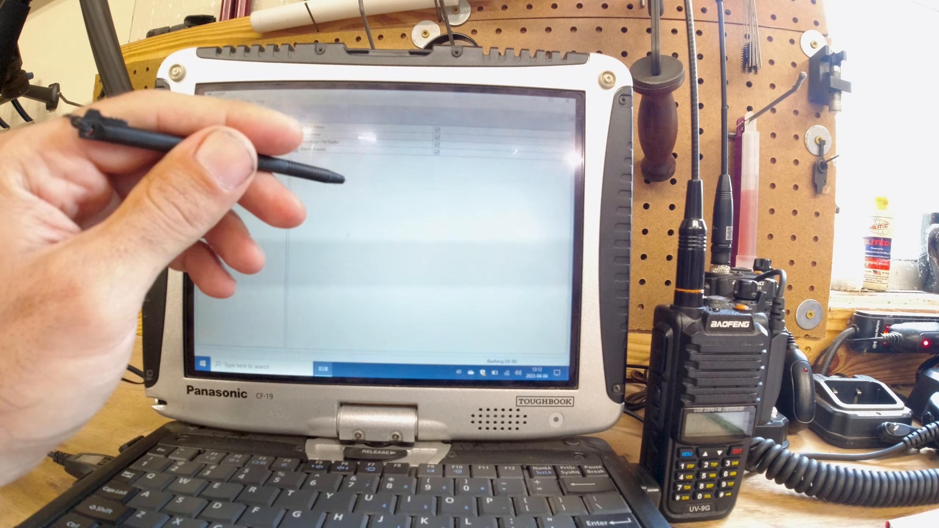
click(235, 162)
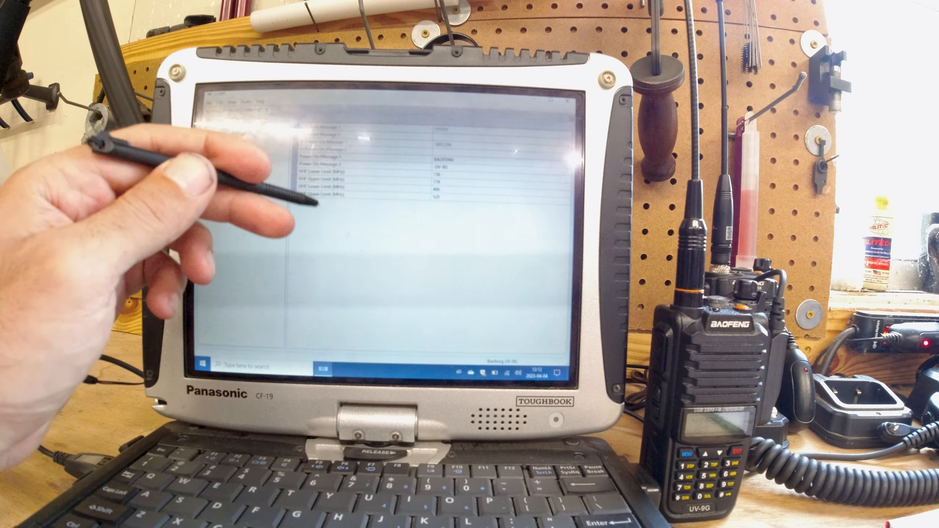